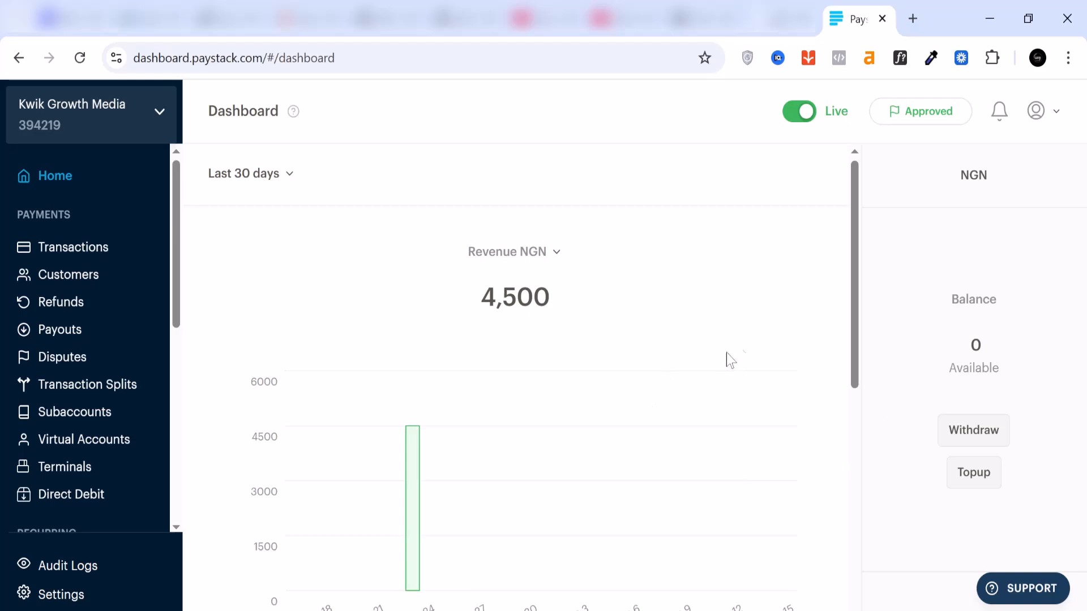
# Step: Examine the dashboard's 30-day revenue chart, the success rate, the payment issues and the transaction summary
pyautogui.scroll(-1, 721, 357)
pyautogui.scroll(-1, 719, 358)
pyautogui.scroll(2, 717, 359)
pyautogui.scroll(-2, 535, 490)
pyautogui.scroll(2, 532, 483)
pyautogui.scroll(-2, 538, 482)
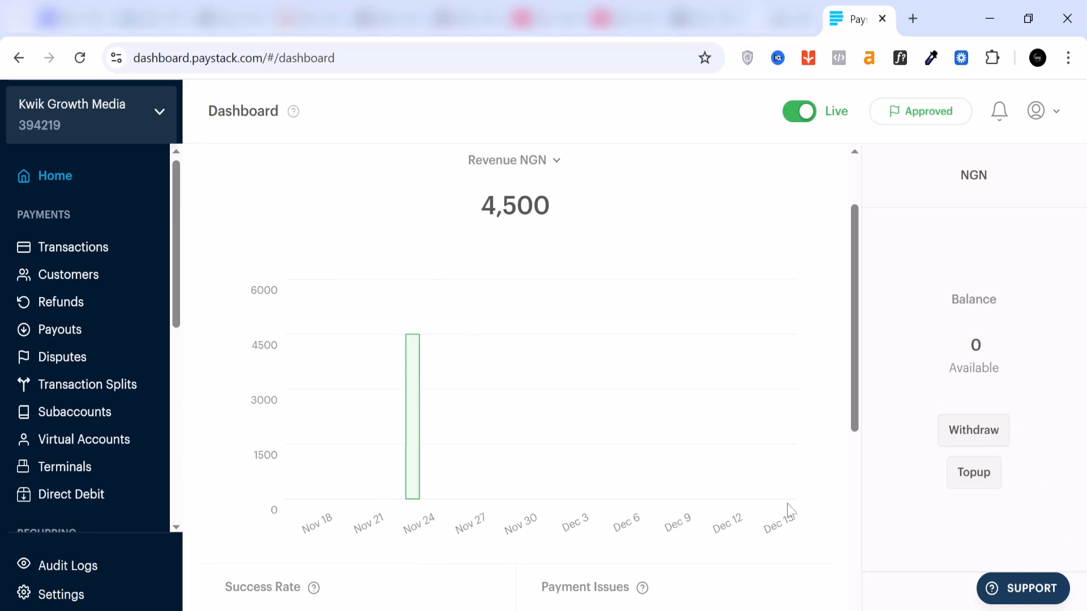
pyautogui.scroll(-3, 793, 340)
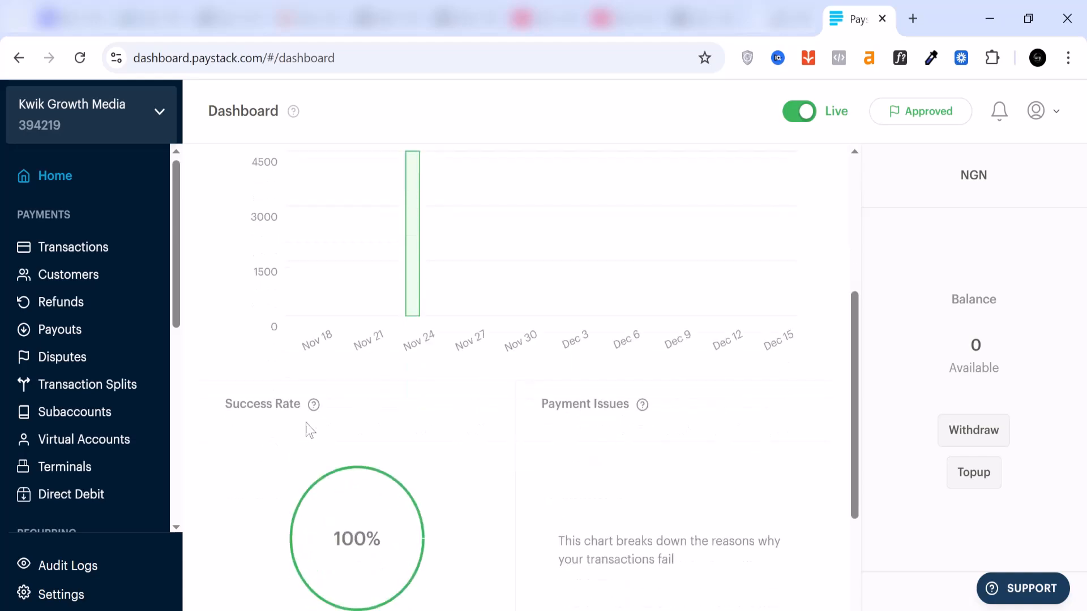
pyautogui.scroll(-3, 306, 430)
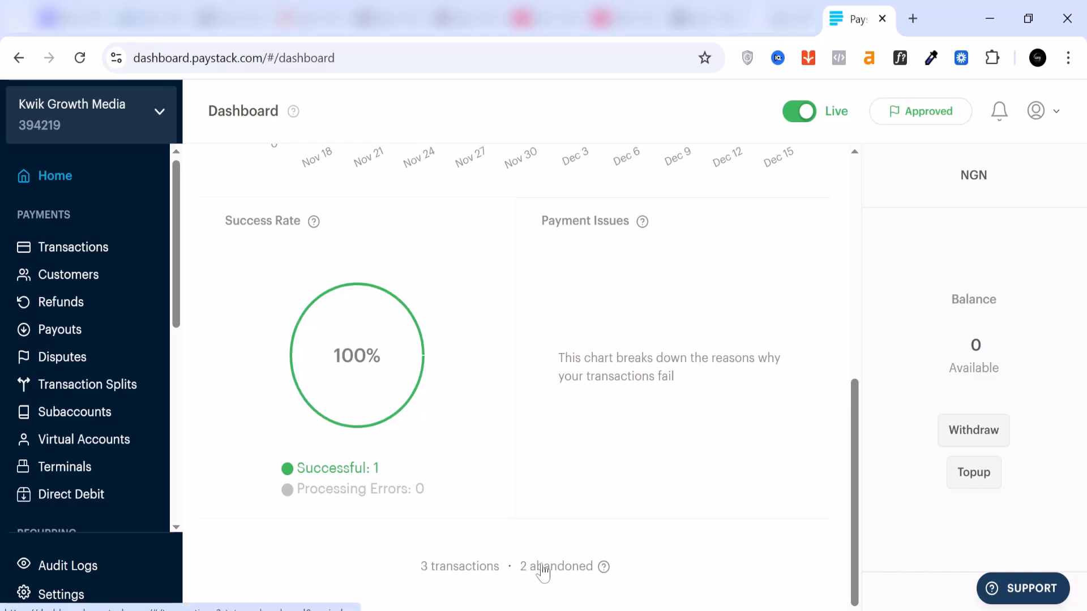
pyautogui.scroll(2, 620, 532)
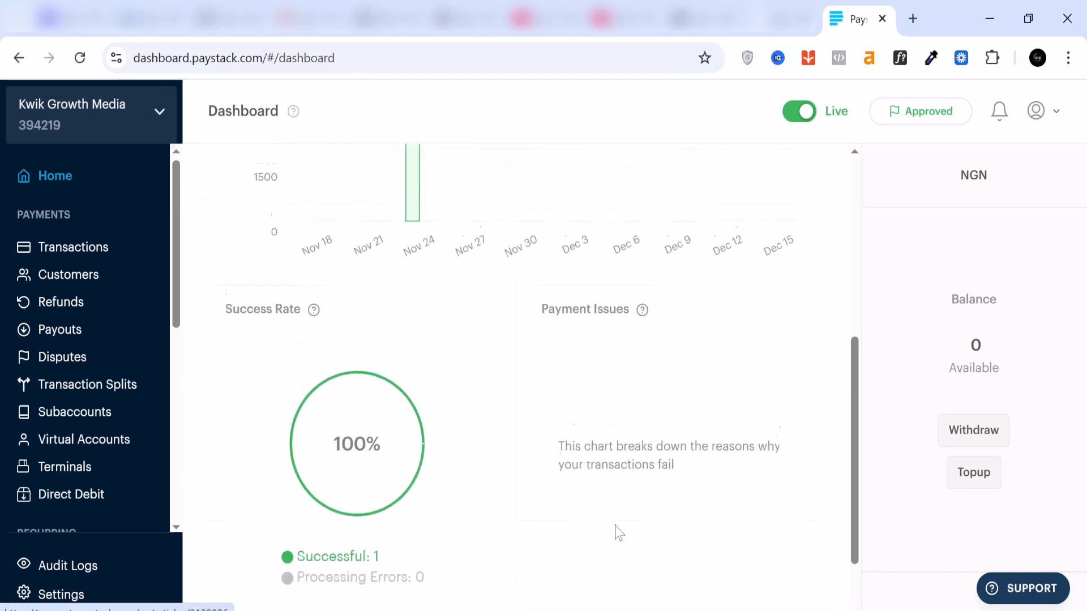
pyautogui.scroll(-1, 619, 532)
pyautogui.scroll(6, 620, 532)
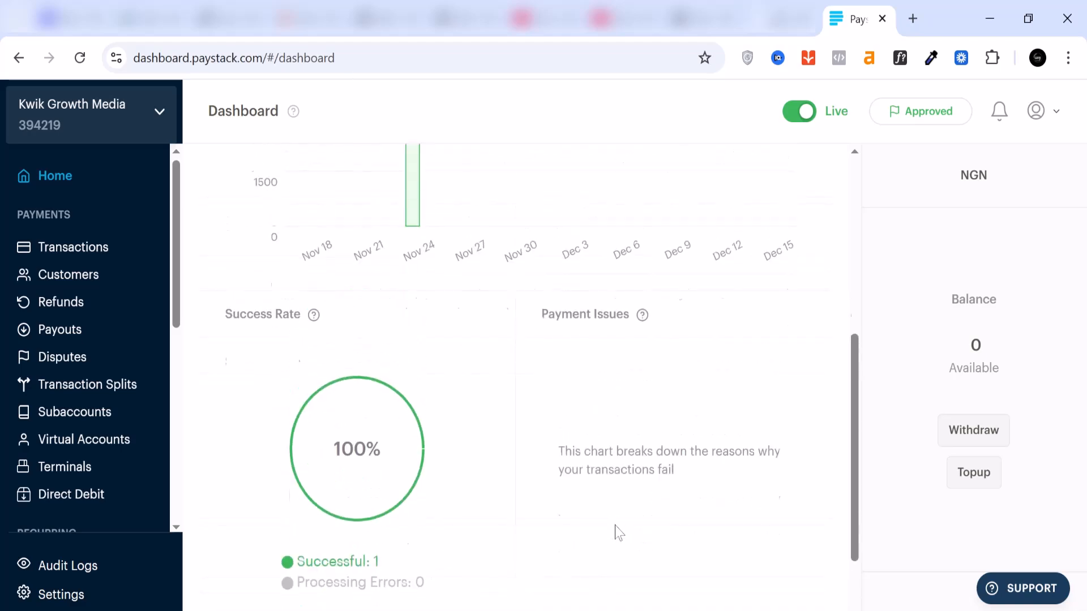
pyautogui.scroll(-6, 619, 532)
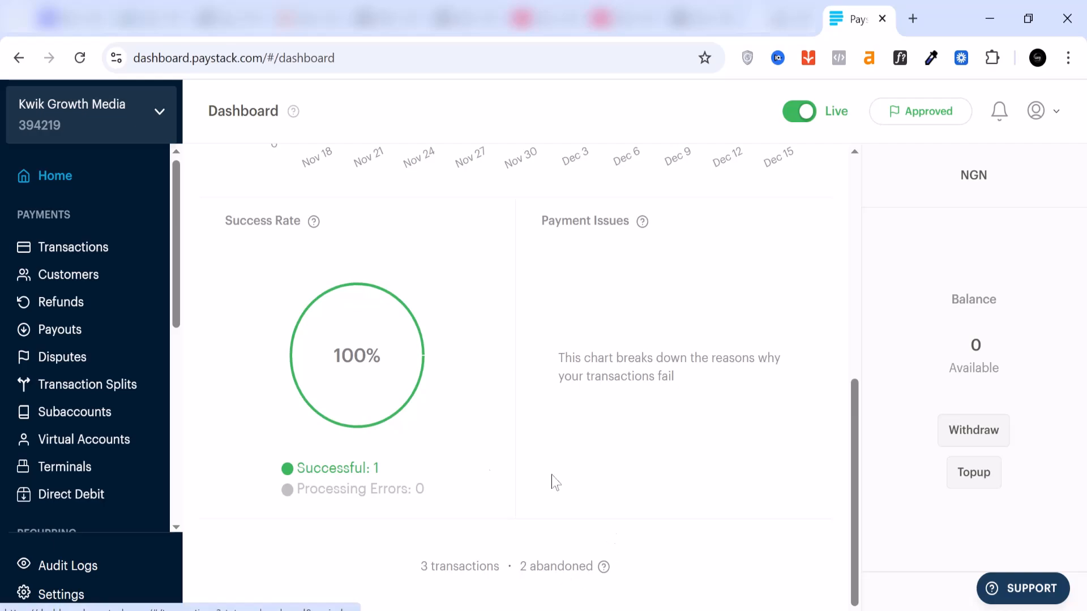
pyautogui.scroll(6, 636, 291)
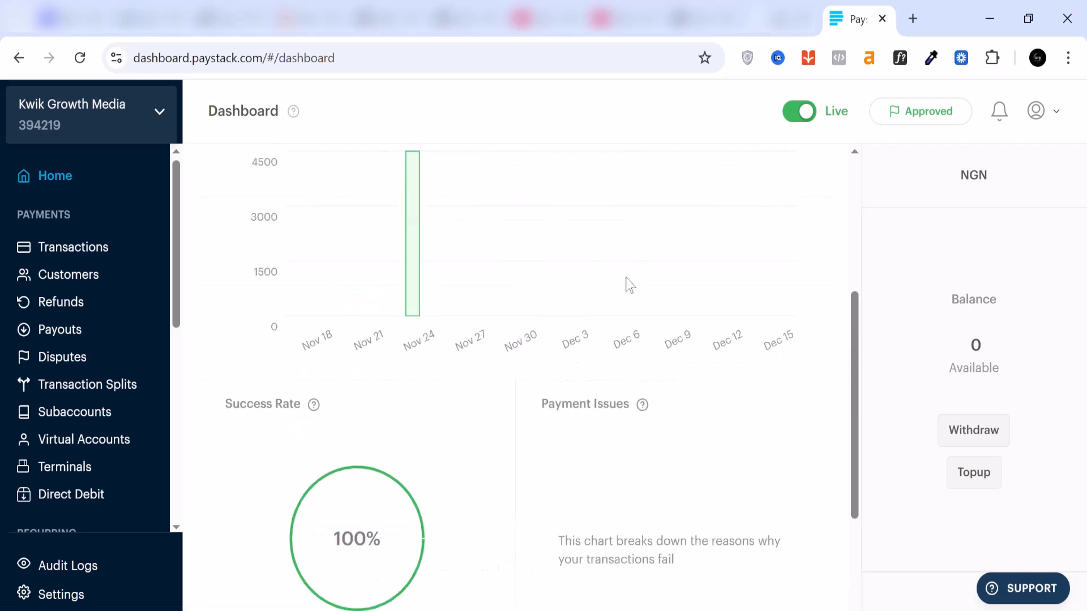
pyautogui.scroll(-2, 629, 284)
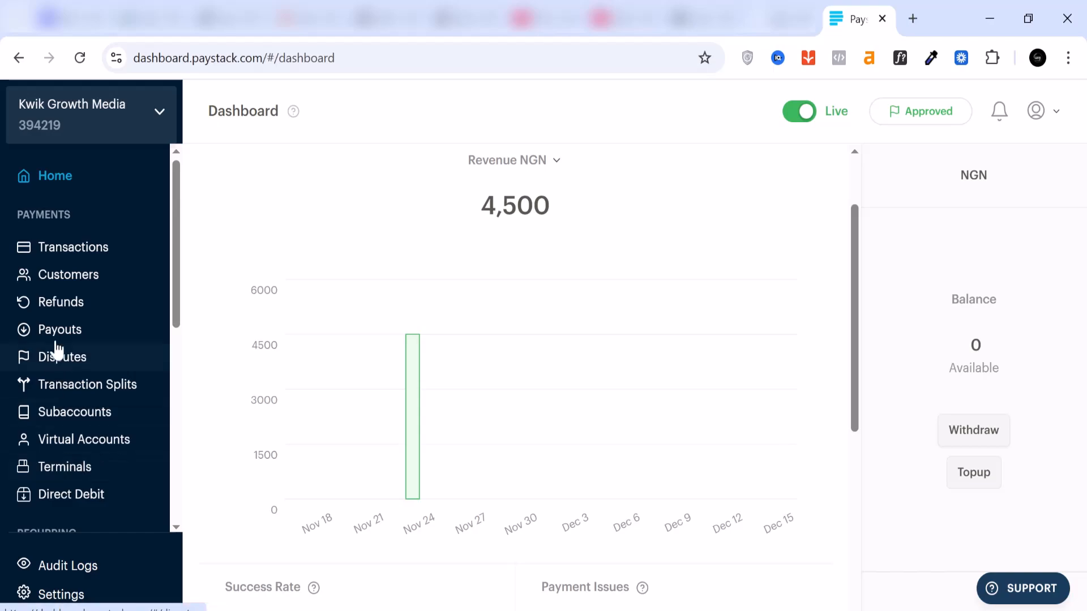
# Step: Open the list of payment pages from the commerce section
pyautogui.scroll(-2, 56, 357)
pyautogui.scroll(-3, 53, 344)
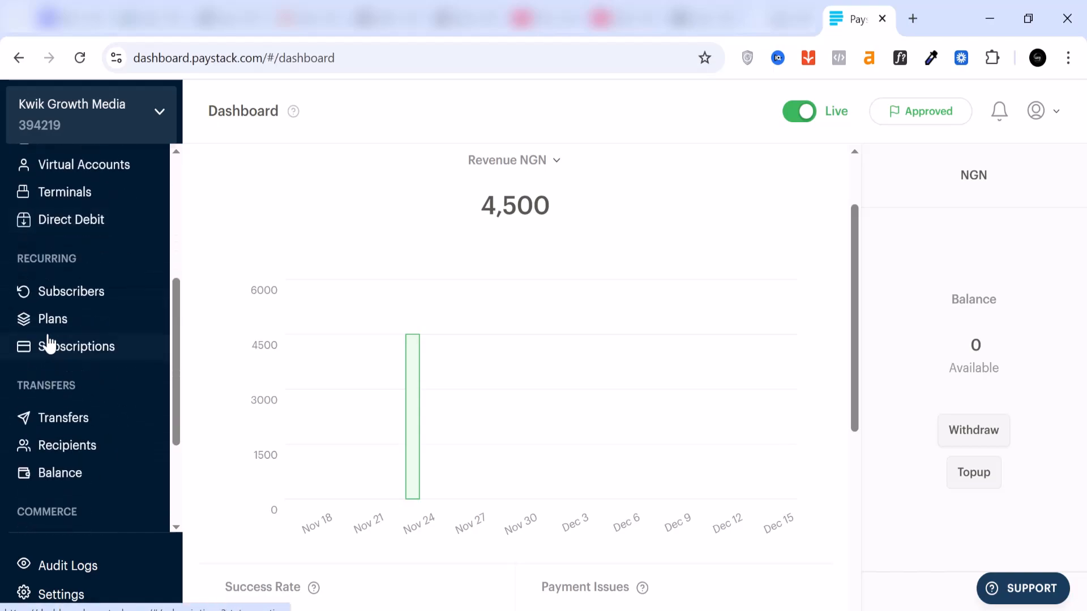
pyautogui.scroll(-3, 50, 343)
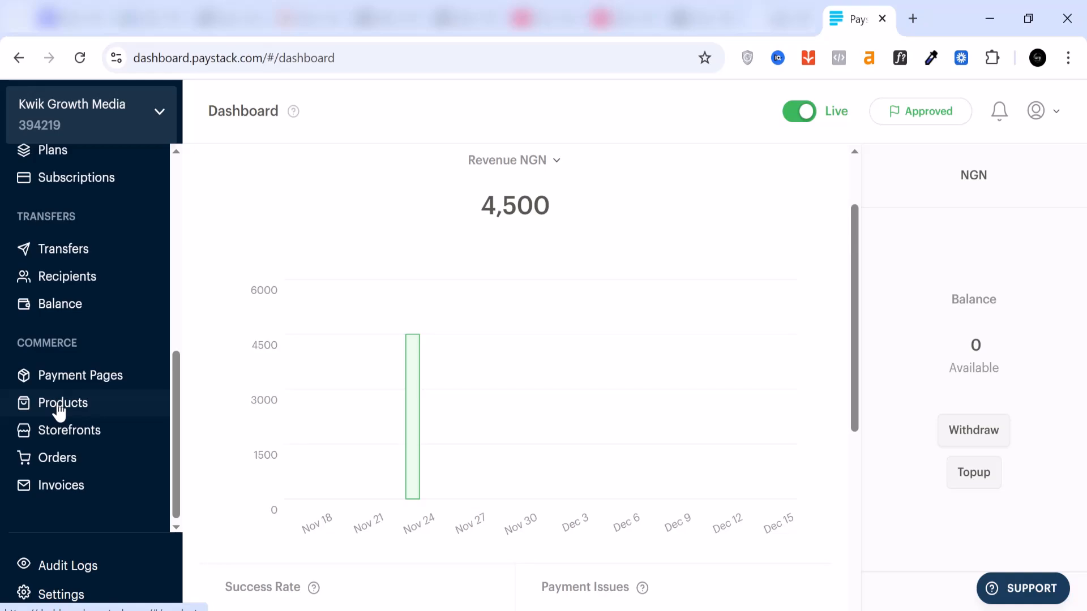
pyautogui.click(82, 383)
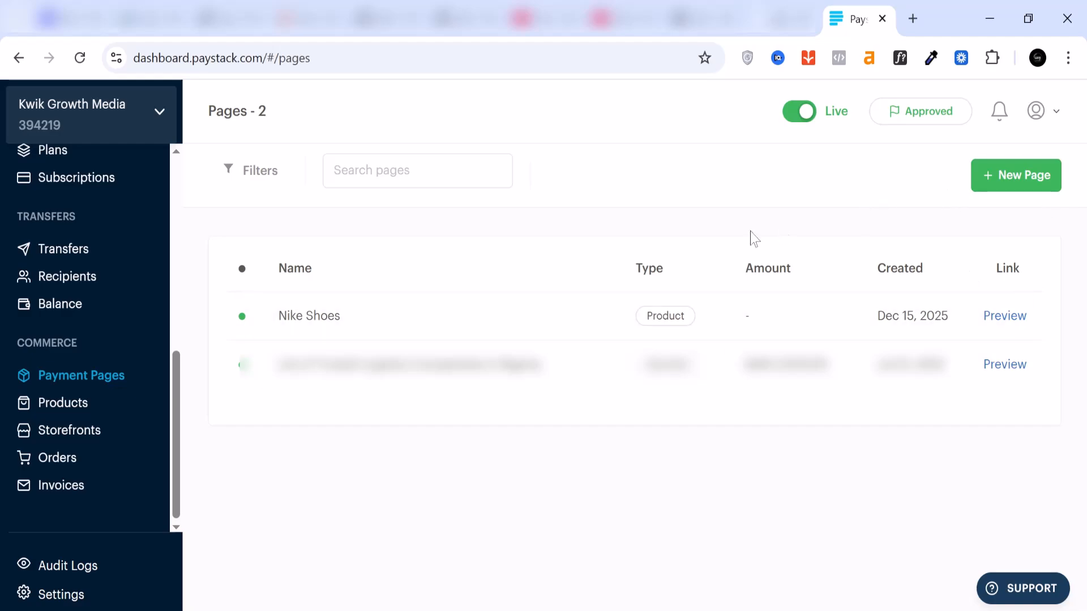
# Step: Start a new one-time payment page and name it "fACEBOOK AD CHECKLIST"
pyautogui.click(1020, 184)
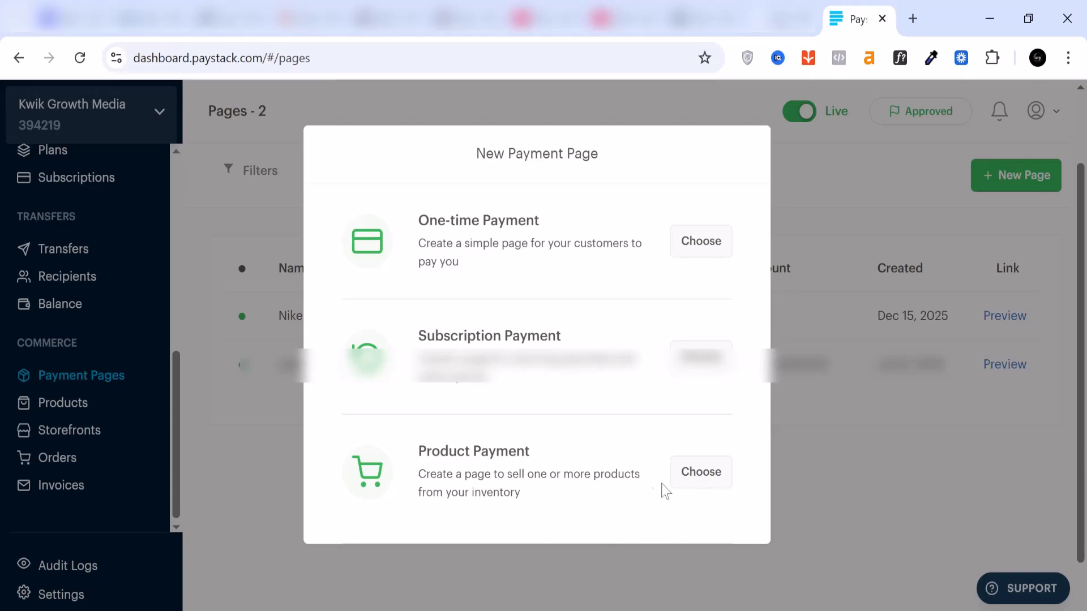
pyautogui.scroll(1, 637, 486)
pyautogui.scroll(-1, 637, 485)
pyautogui.scroll(1, 549, 484)
pyautogui.scroll(-1, 553, 490)
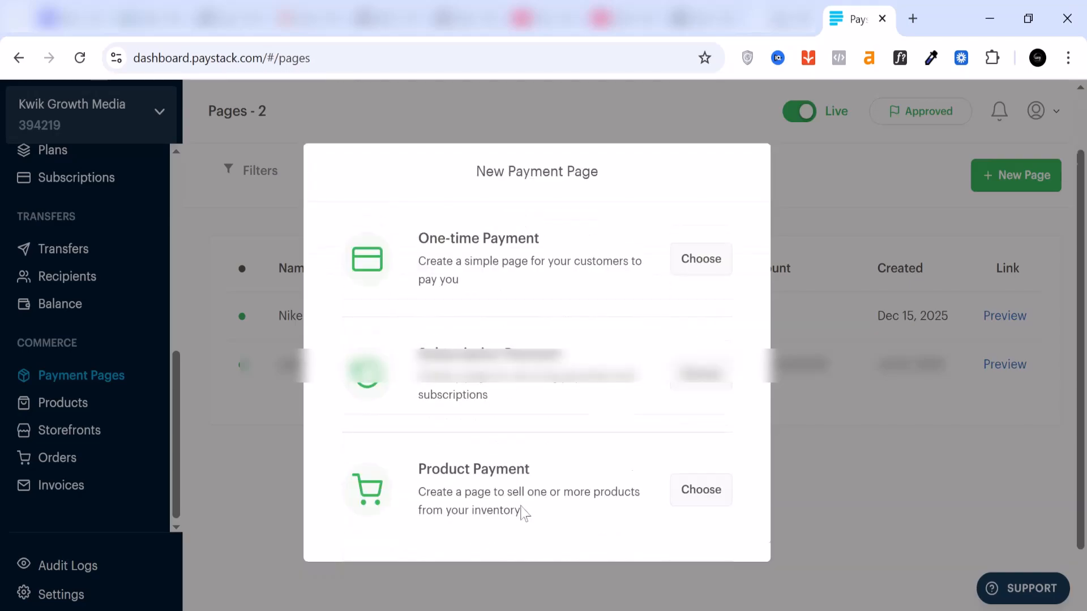
pyautogui.click(700, 245)
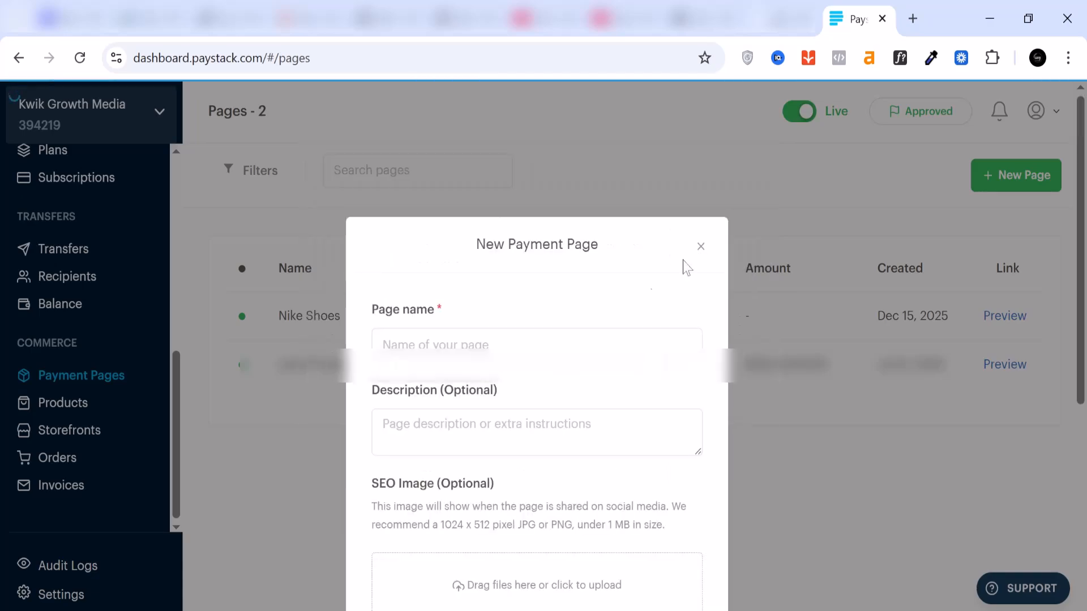
pyautogui.write('fACEBOOK AD CHECKLIST')
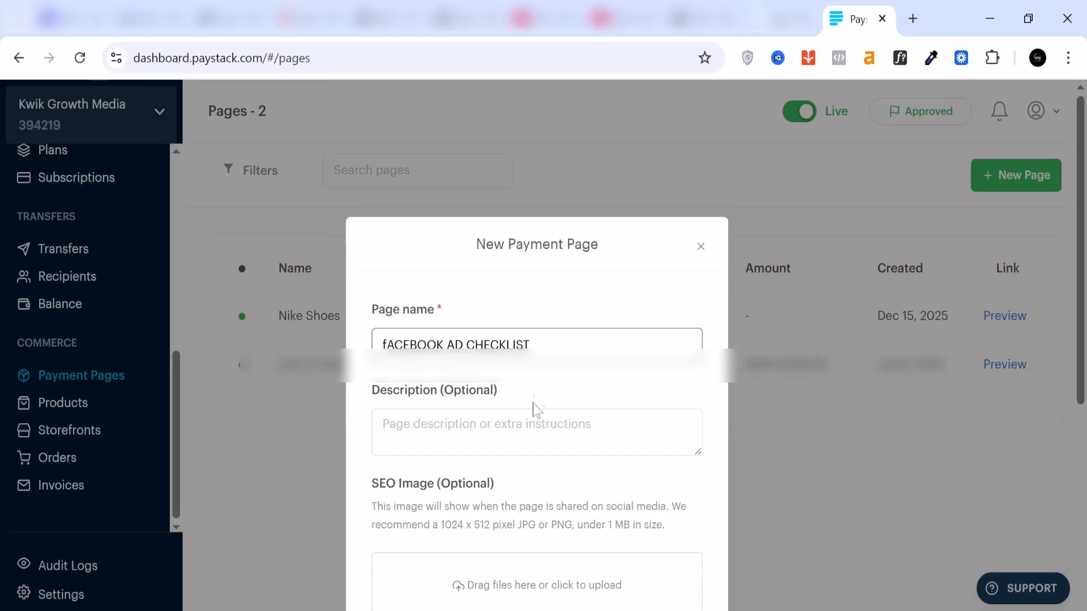
# Step: Leave the description empty and give the page a fixed payment amount of 15,000 NGN
pyautogui.scroll(-1, 534, 396)
pyautogui.click(521, 344)
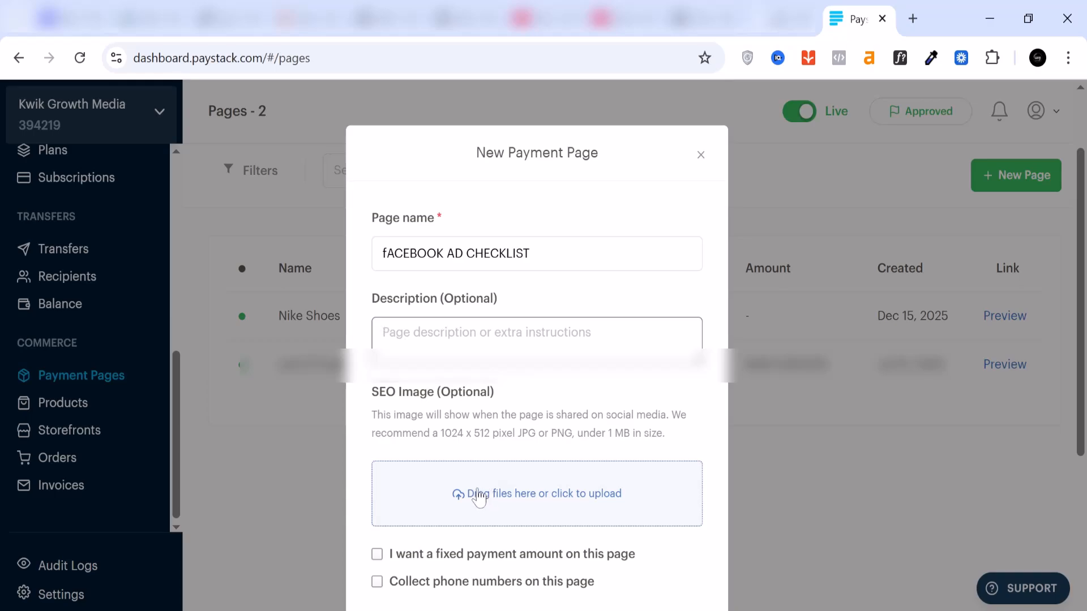
pyautogui.scroll(-2, 478, 498)
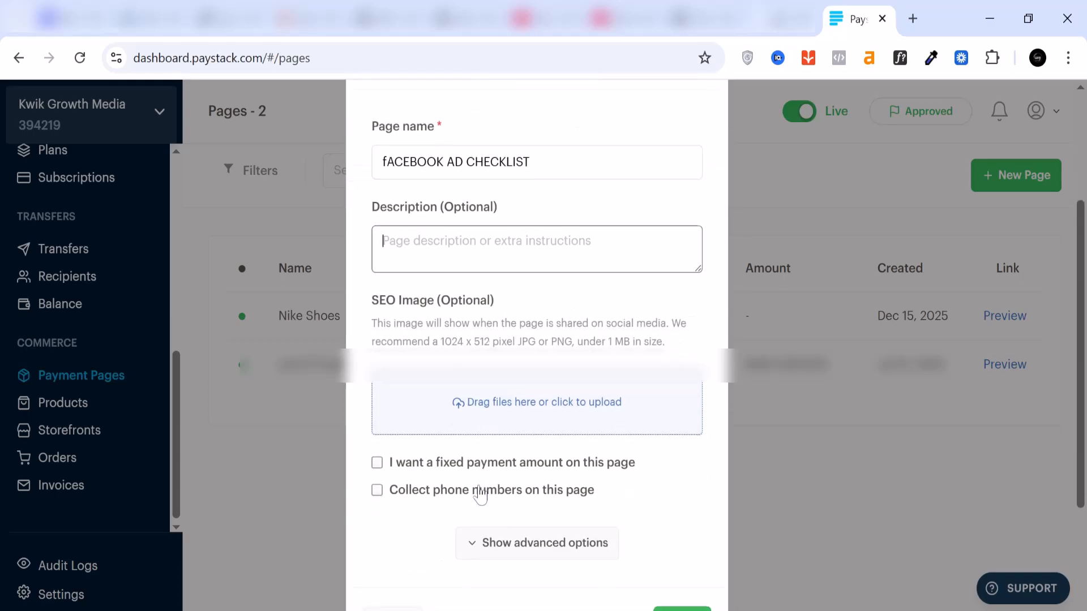
pyautogui.click(377, 464)
pyautogui.scroll(-2, 434, 482)
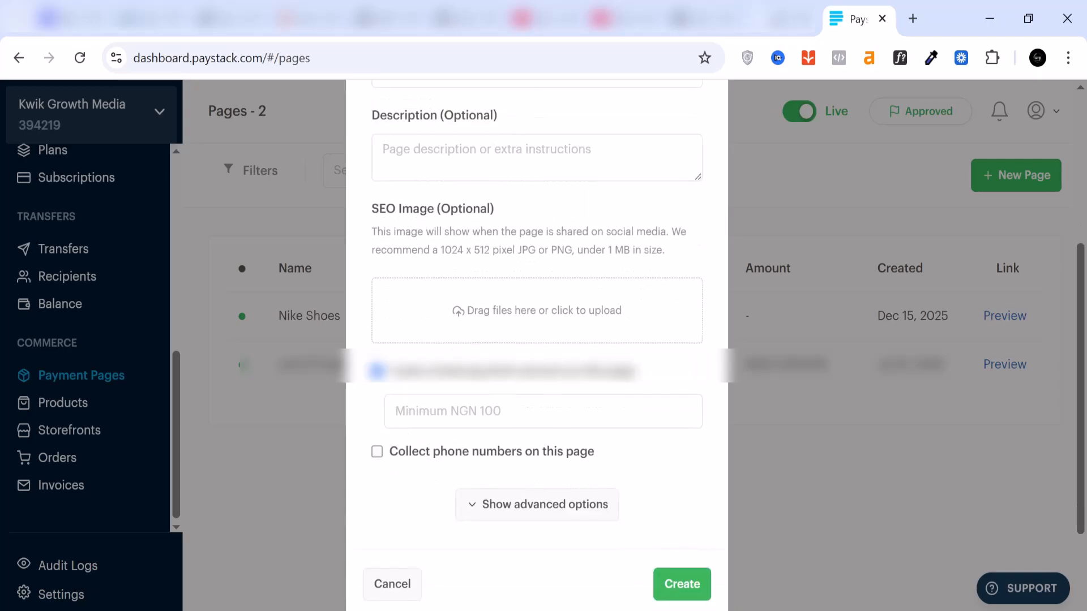
pyautogui.click(396, 411)
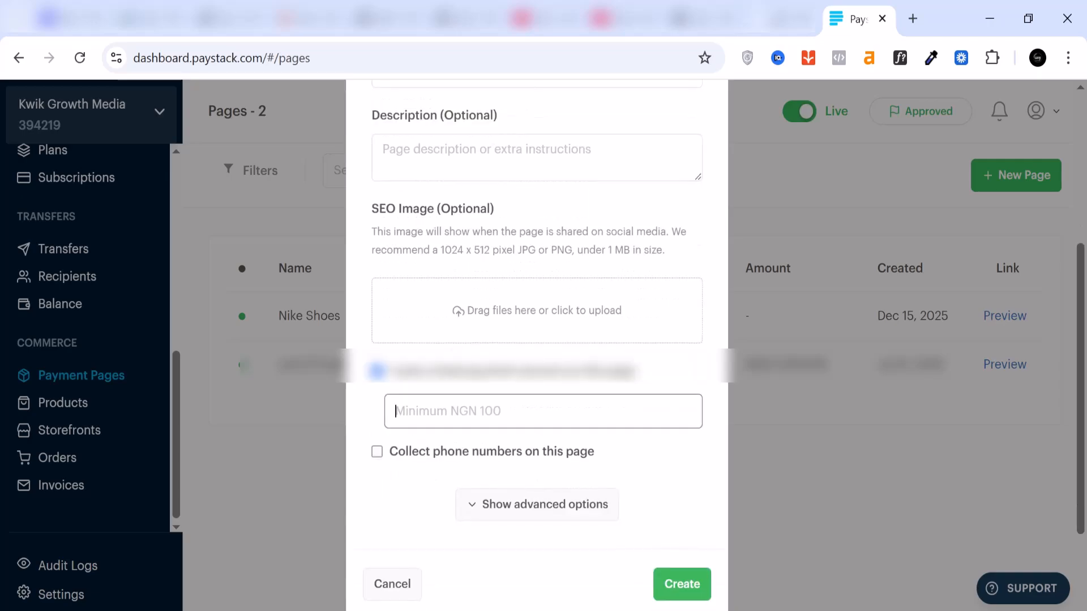
pyautogui.write('15,000')
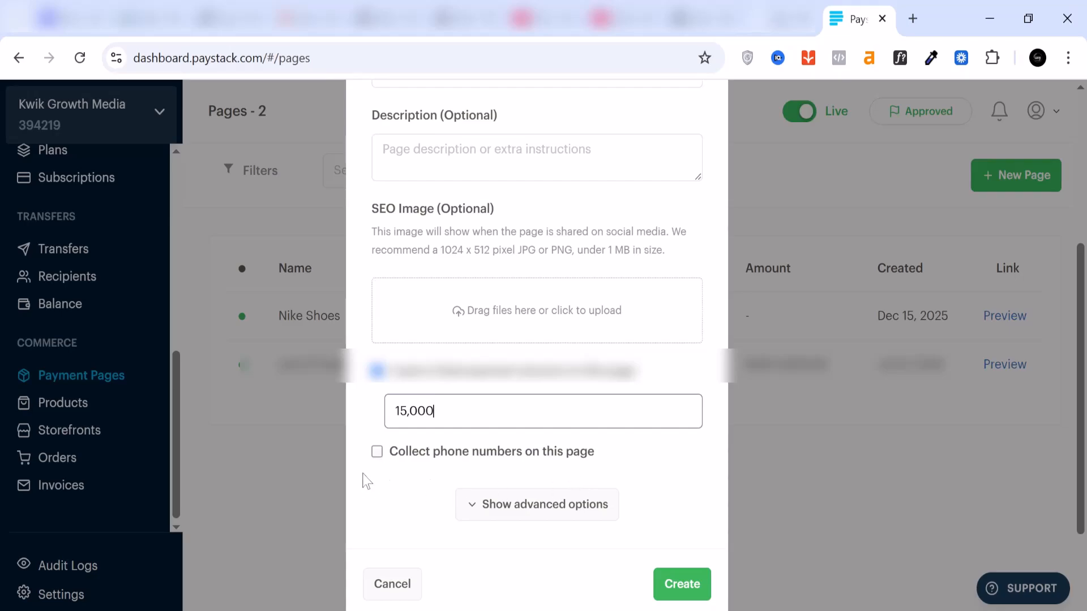
# Step: Expand the advanced options and review the custom link, redirect, success message, notification, split payment and extra information fields
pyautogui.scroll(-2, 560, 502)
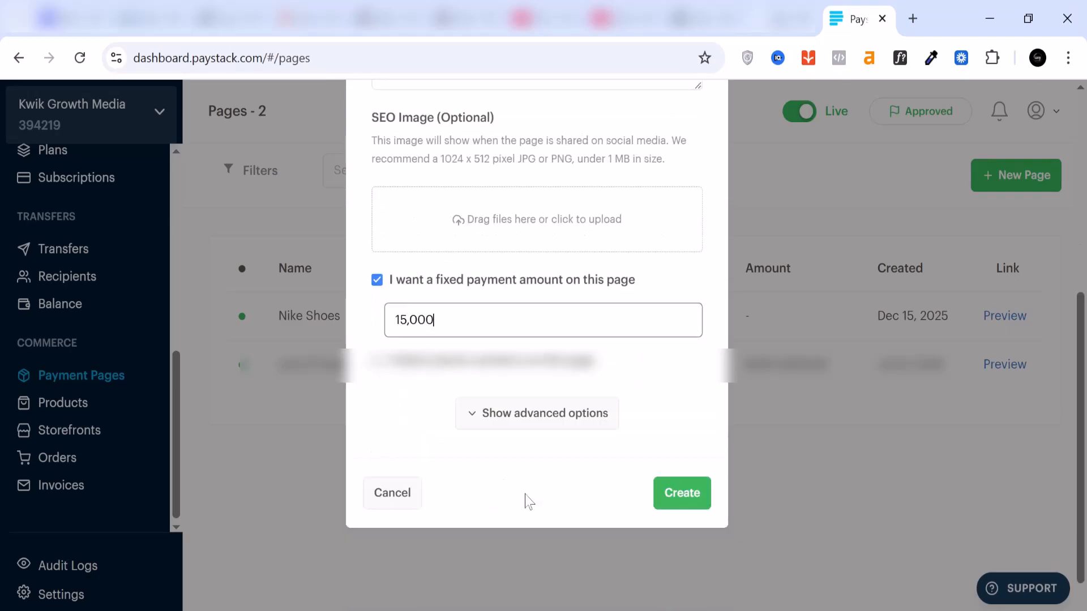
pyautogui.click(481, 418)
pyautogui.scroll(-2, 548, 455)
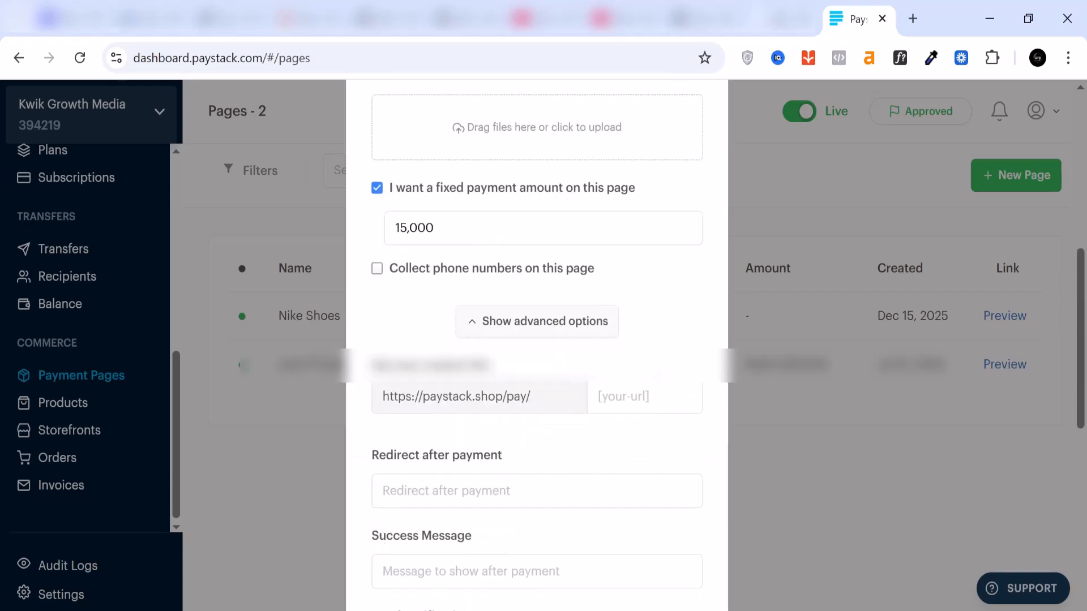
pyautogui.scroll(-2, 536, 339)
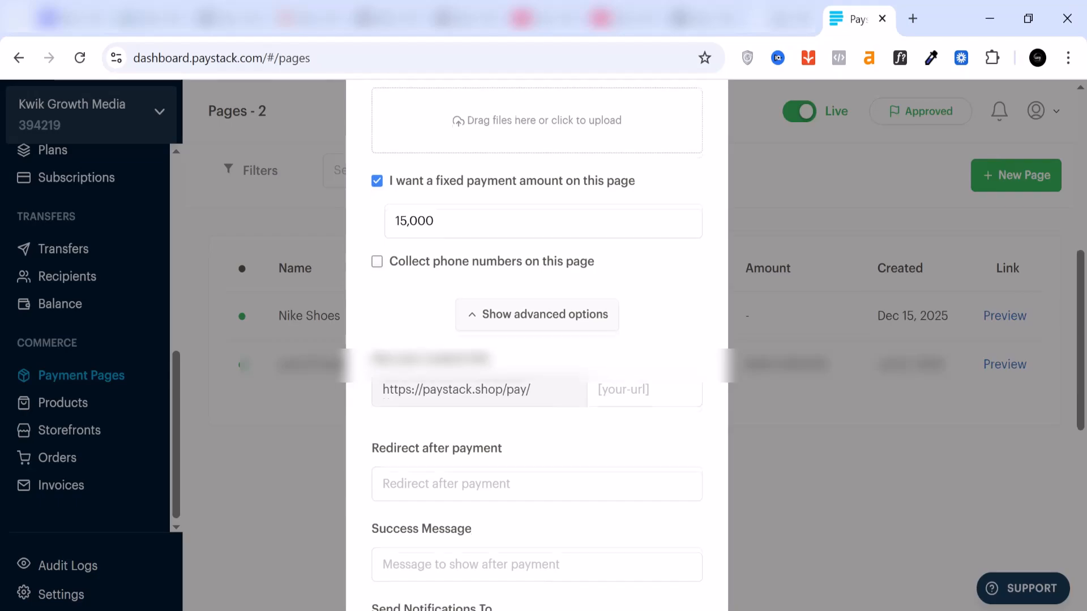
pyautogui.scroll(-6, 458, 487)
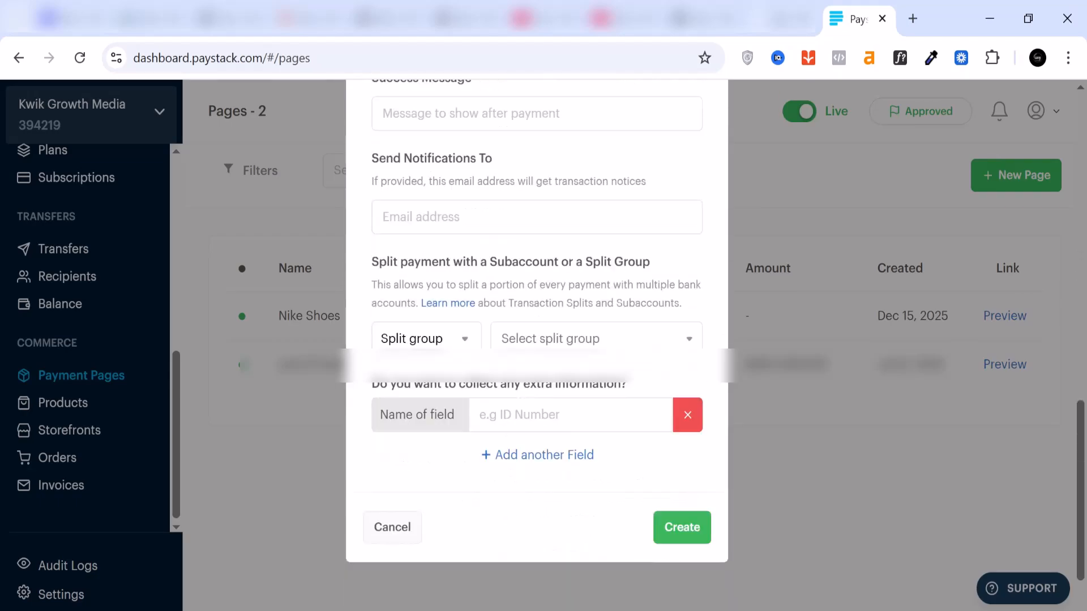
pyautogui.scroll(5, 536, 339)
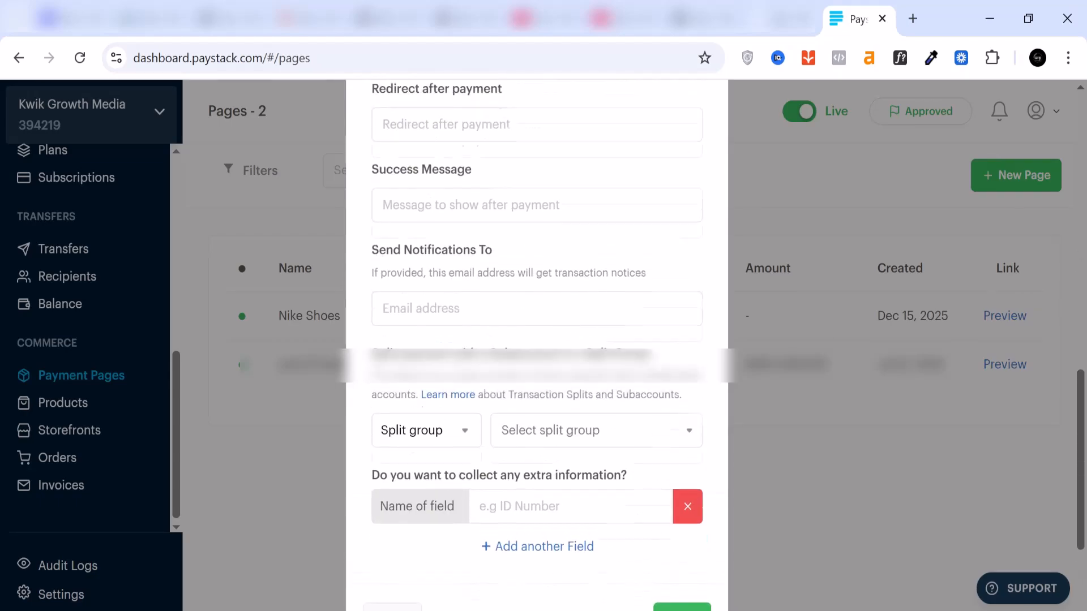
pyautogui.scroll(-4, 535, 566)
pyautogui.scroll(8, 536, 339)
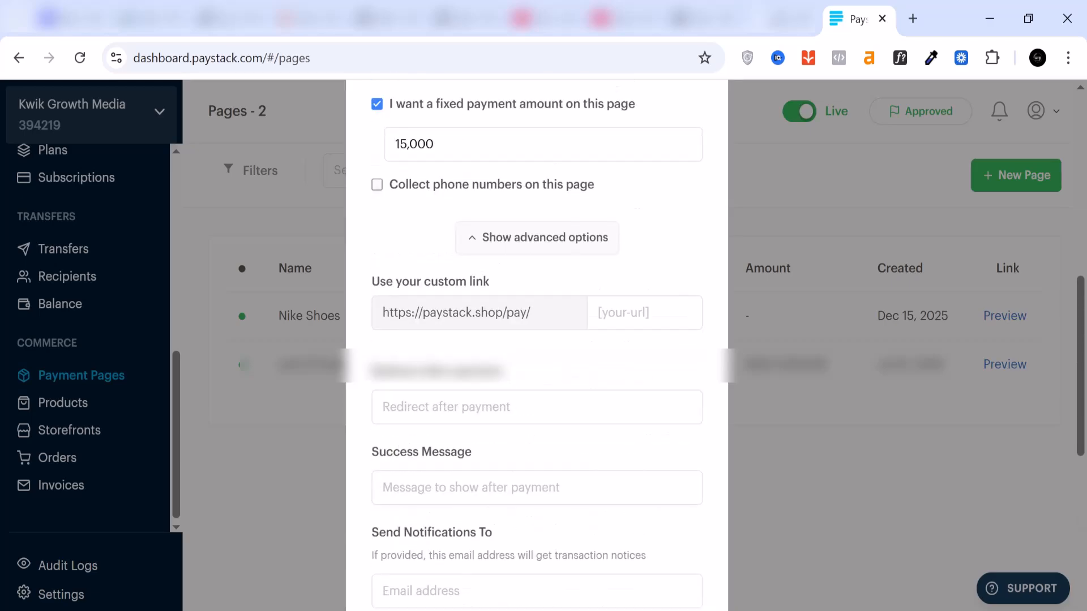
pyautogui.scroll(-5, 536, 339)
pyautogui.scroll(-7, 674, 495)
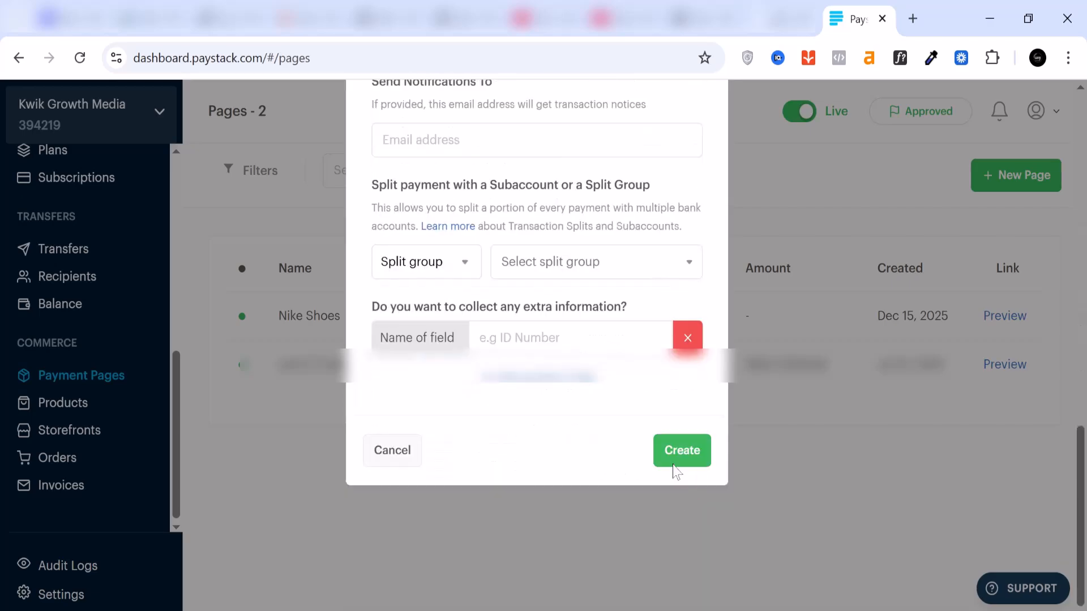
# Step: Create the payment page and copy its link
pyautogui.click(685, 454)
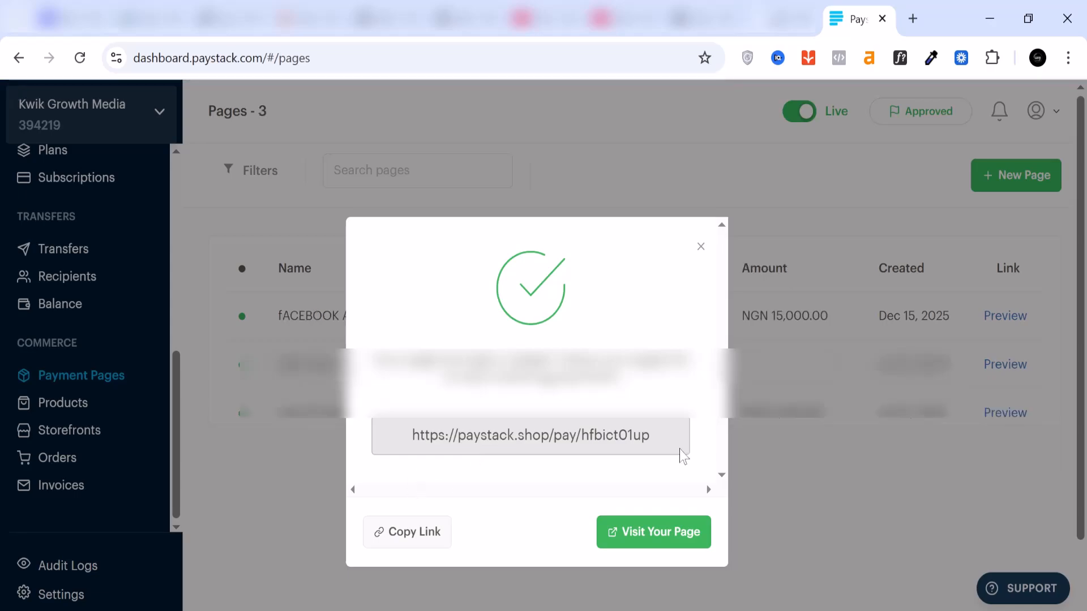
pyautogui.click(411, 535)
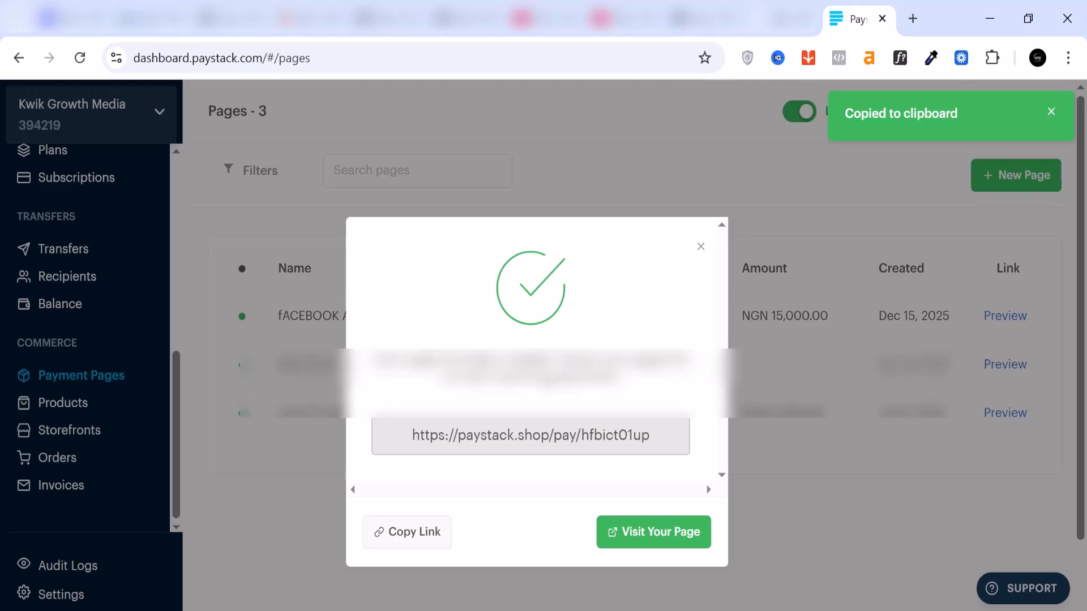
pyautogui.click(397, 610)
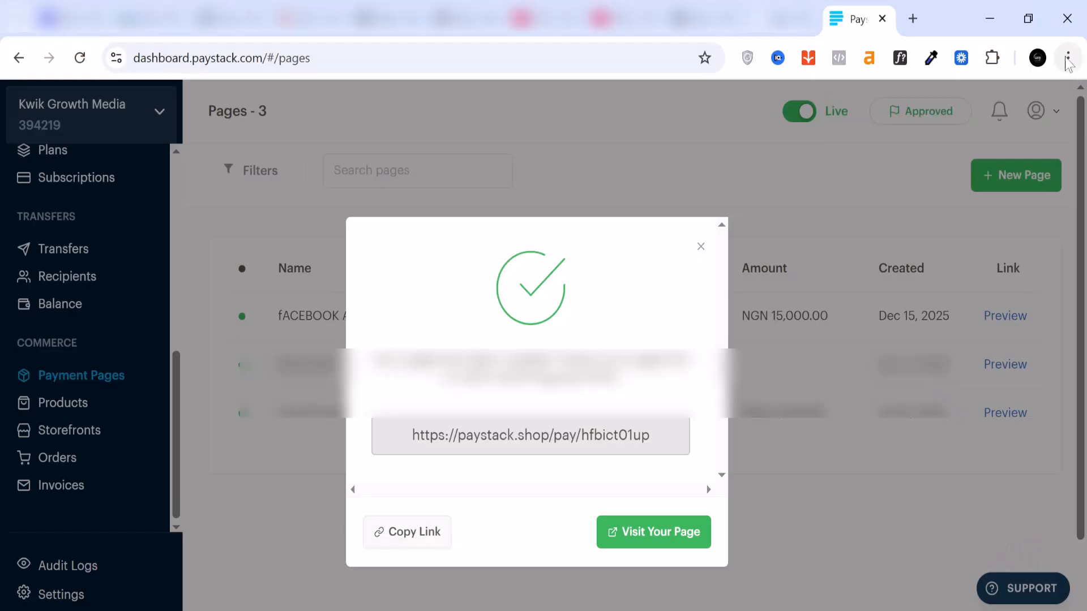
# Step: Open the copied payment link in a new incognito window and inspect the page's title and payment form
pyautogui.click(1067, 58)
pyautogui.click(900, 148)
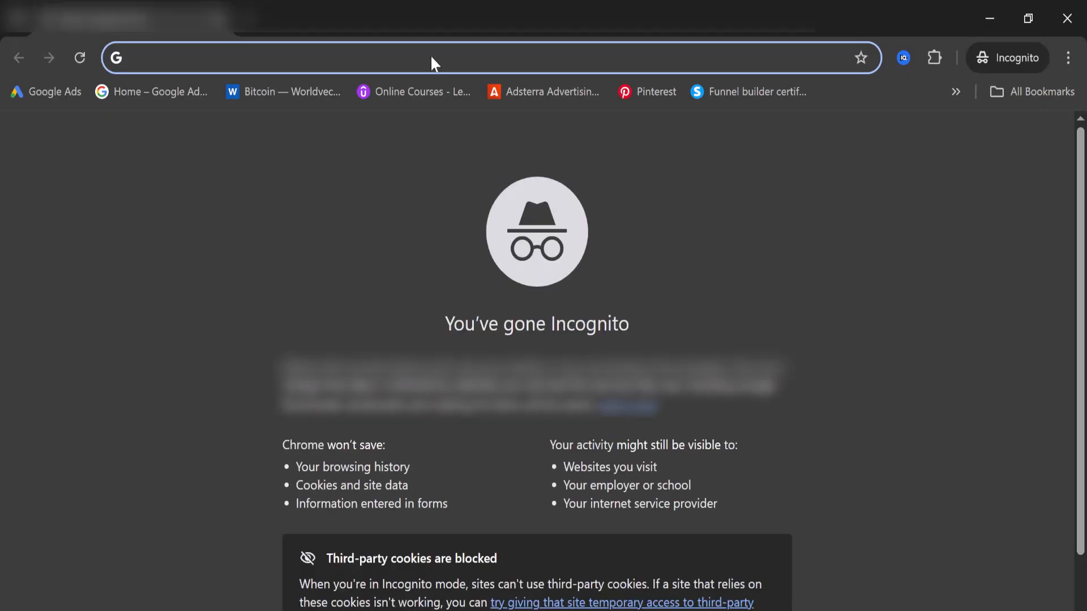
pyautogui.rightClick(432, 60)
pyautogui.click(549, 240)
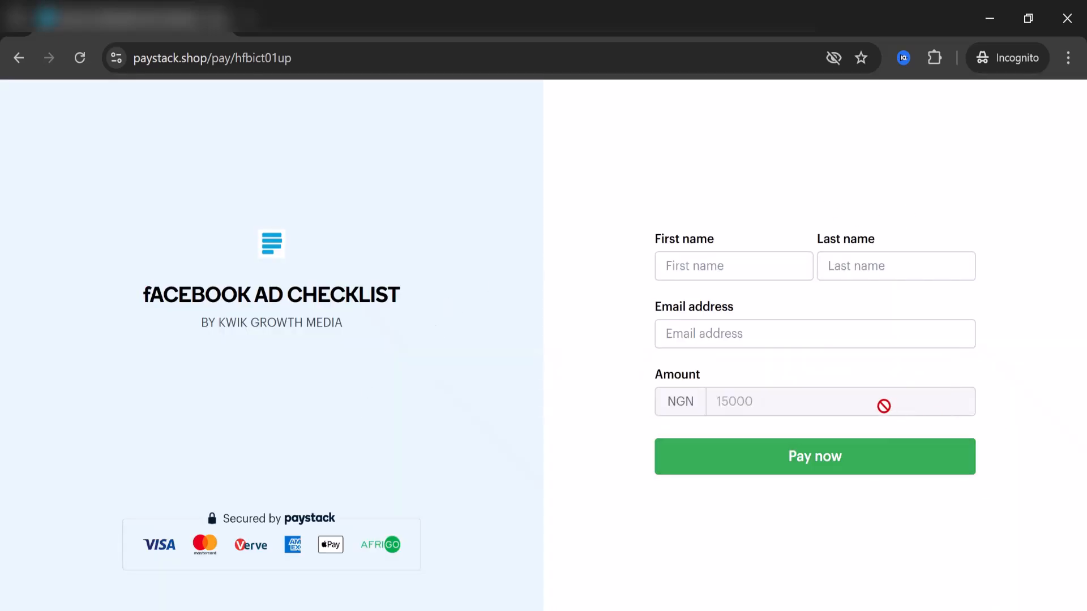
pyautogui.click(832, 469)
pyautogui.moveTo(143, 292); pyautogui.dragTo(412, 354)
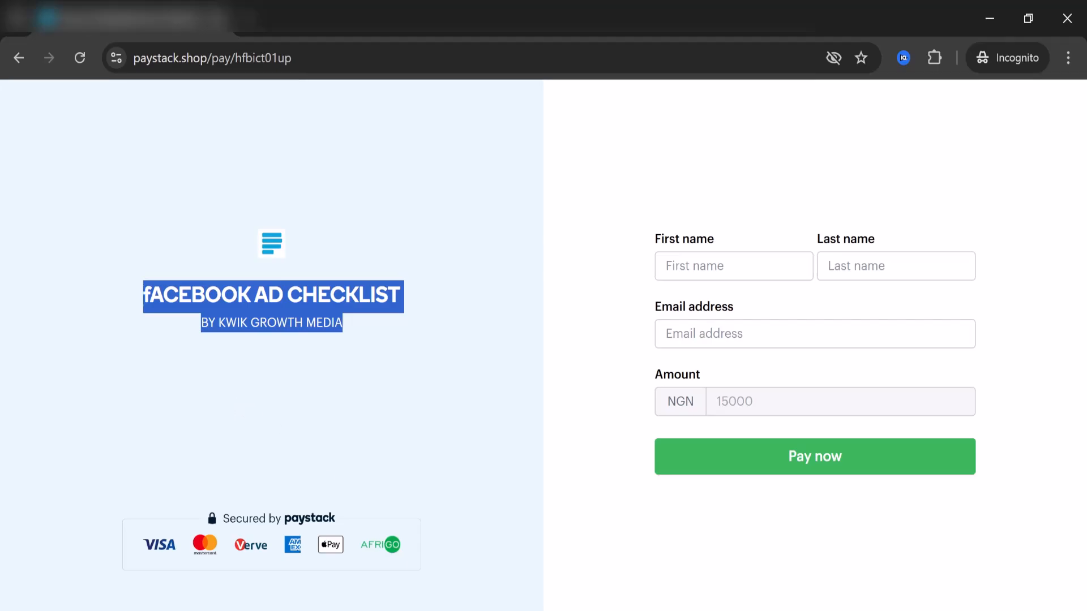
# Step: Return to the dashboard window, open the Facebook ad checklist page for editing and activate its redirect-after-payment field
pyautogui.hotkey('alt', 'Tab')
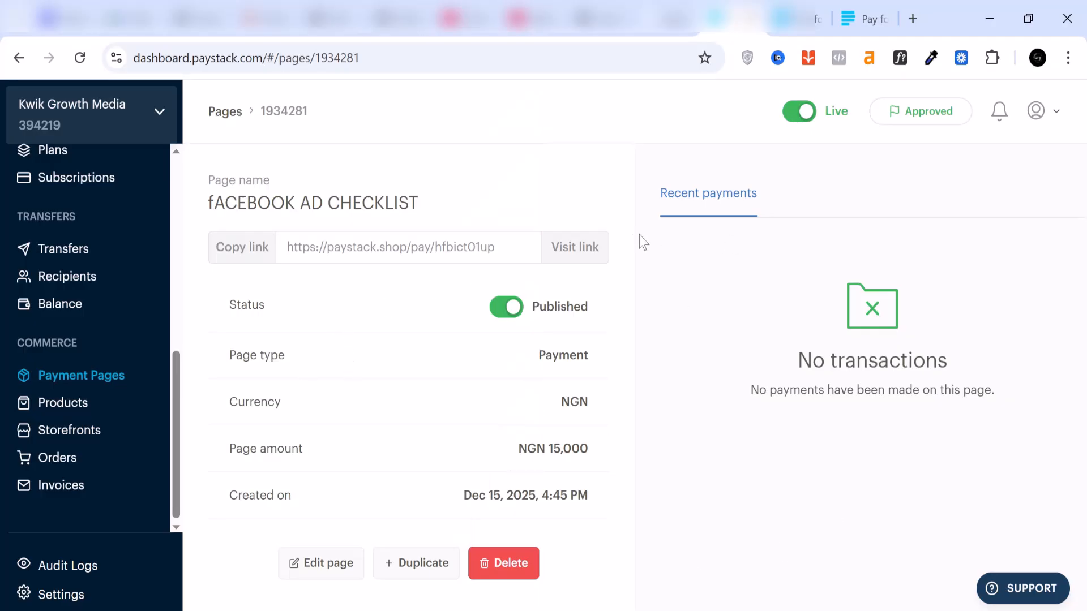
pyautogui.click(332, 569)
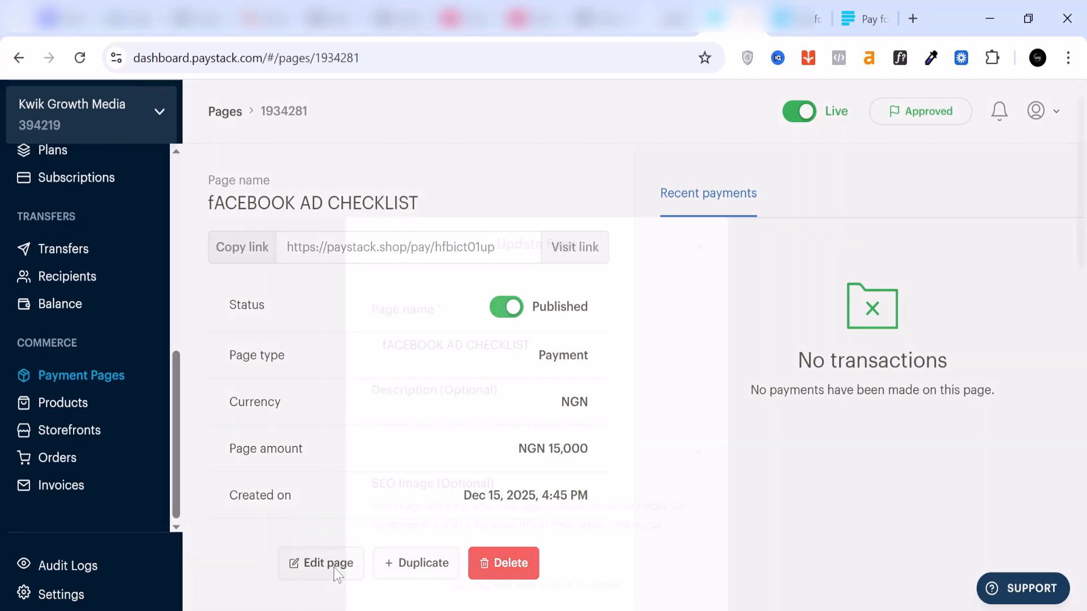
pyautogui.scroll(-5, 656, 327)
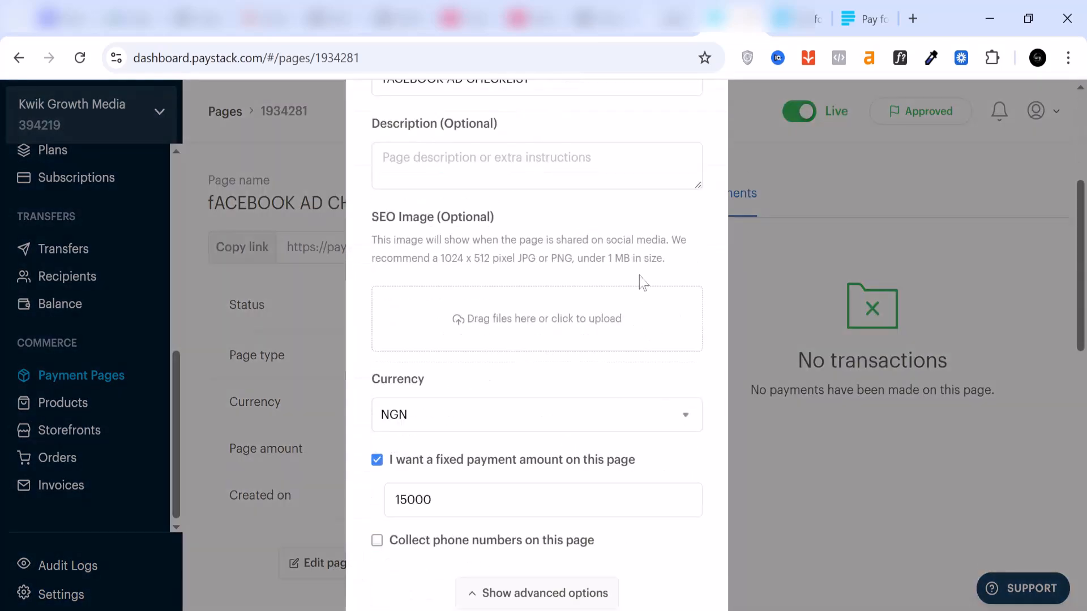
pyautogui.scroll(-5, 639, 276)
pyautogui.scroll(-2, 529, 359)
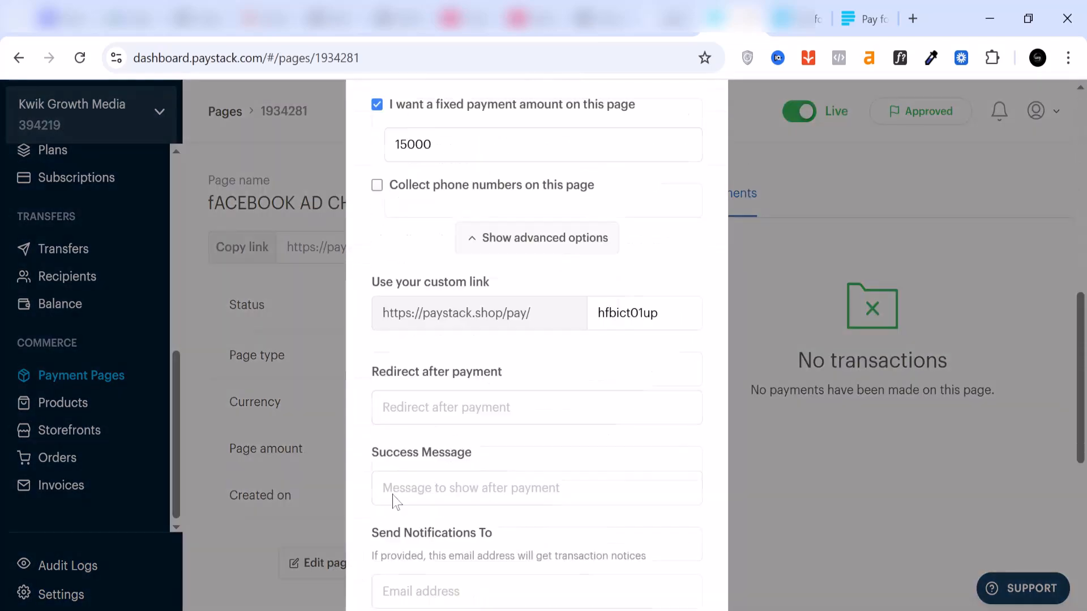
pyautogui.click(536, 388)
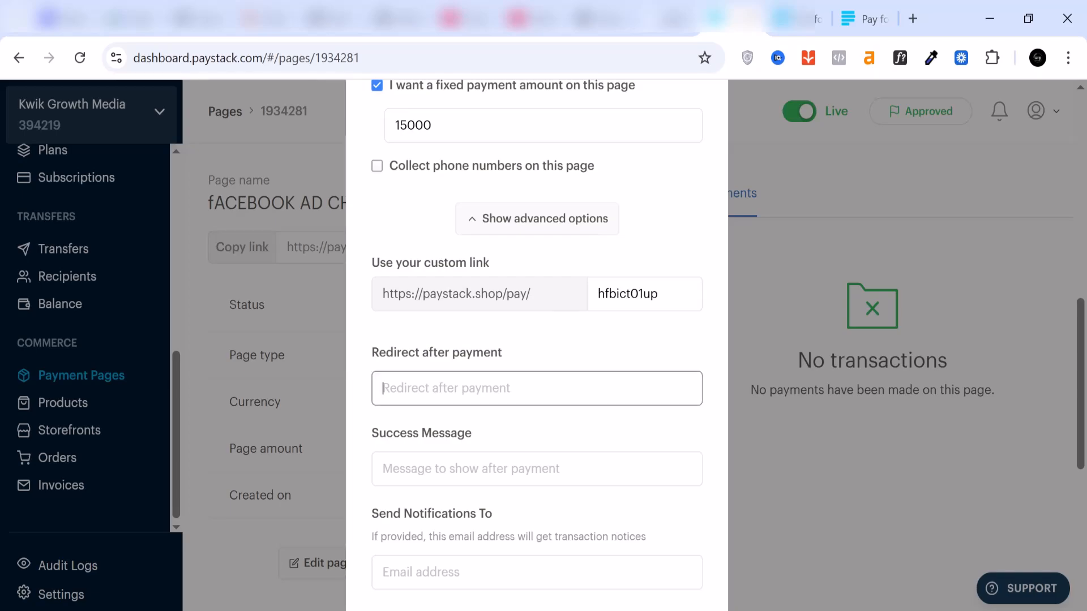